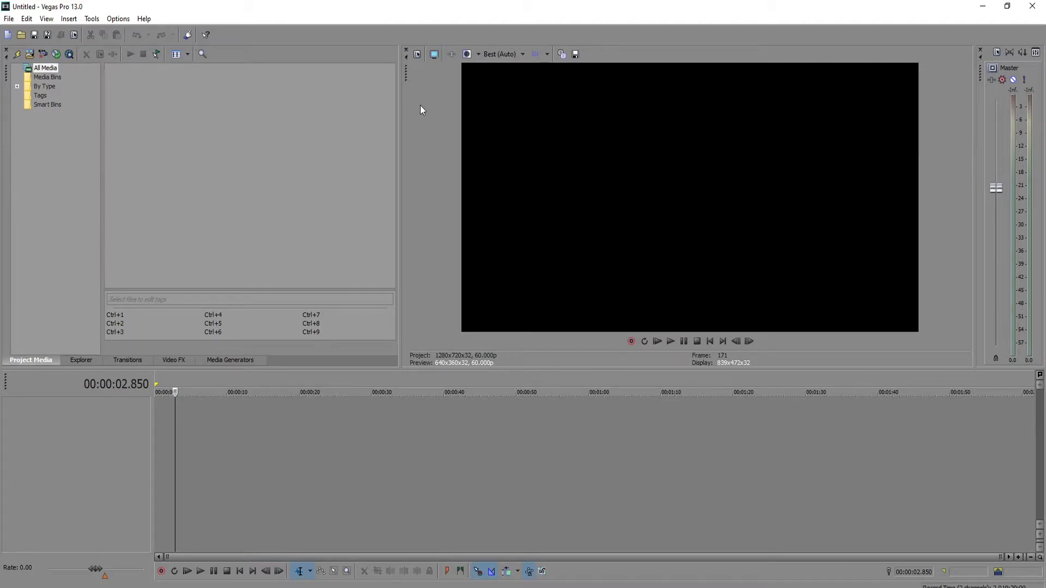
- Widen the project media area, select the video clip on the timeline and place the cursor at about 00:00:05.050
drag(400, 110, 454, 111)
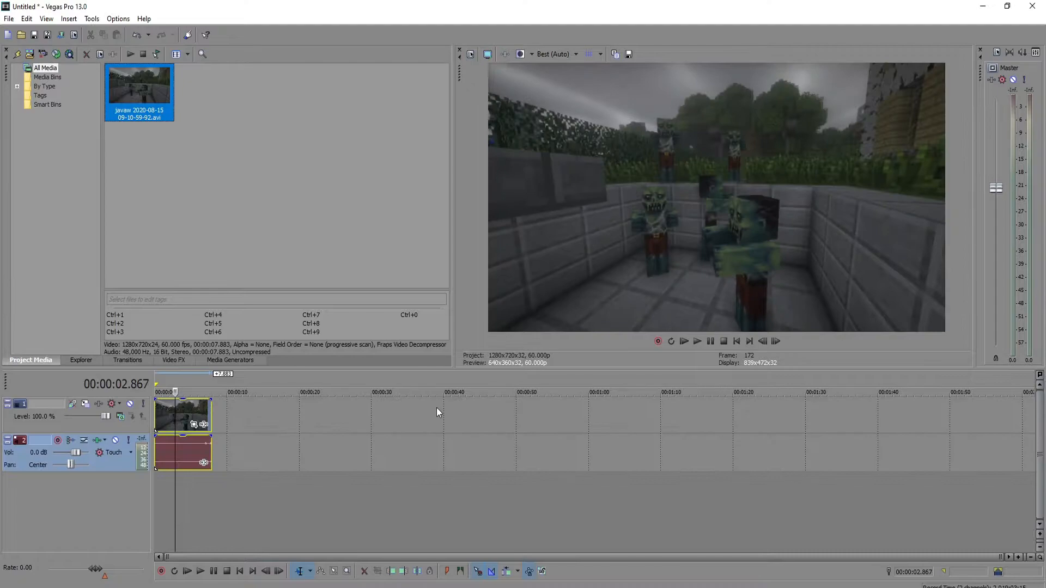
click(2, 311)
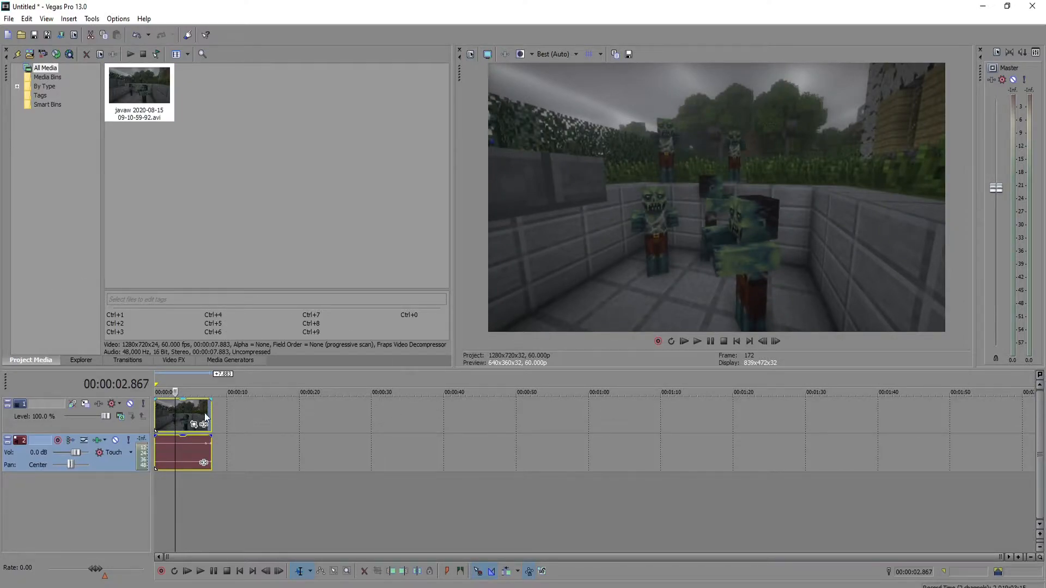
click(168, 414)
click(192, 415)
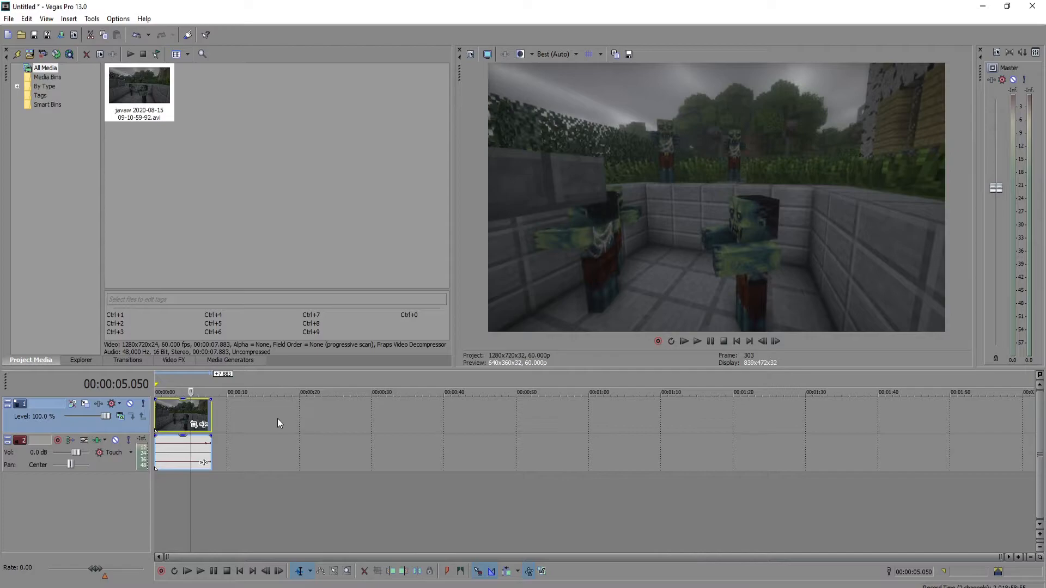
- Apply the Sony Brightness and Contrast effect to the video clip with a contrast of -0.12
click(204, 426)
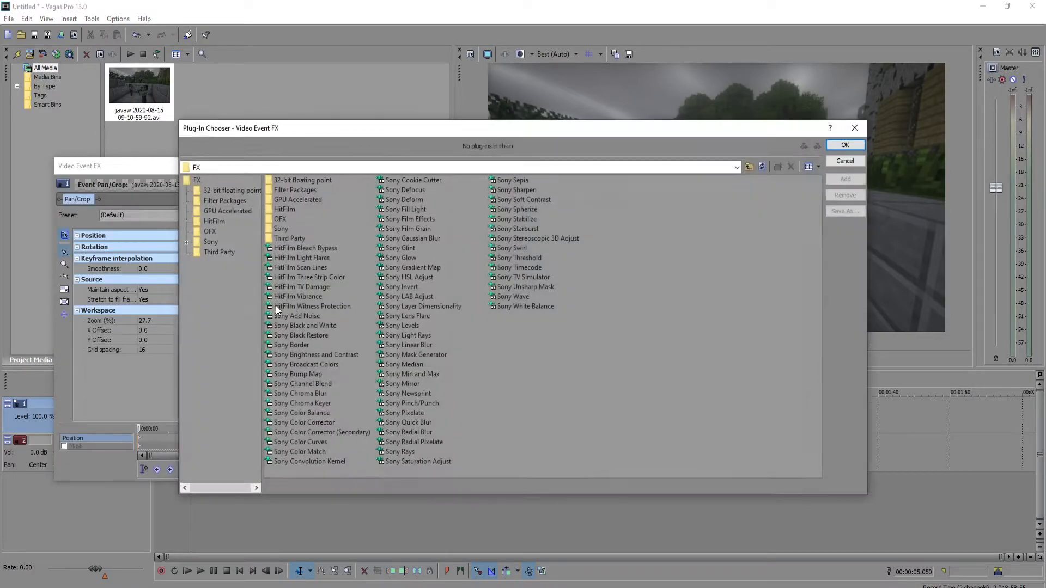
click(341, 355)
click(845, 179)
click(845, 144)
double_click(238, 266)
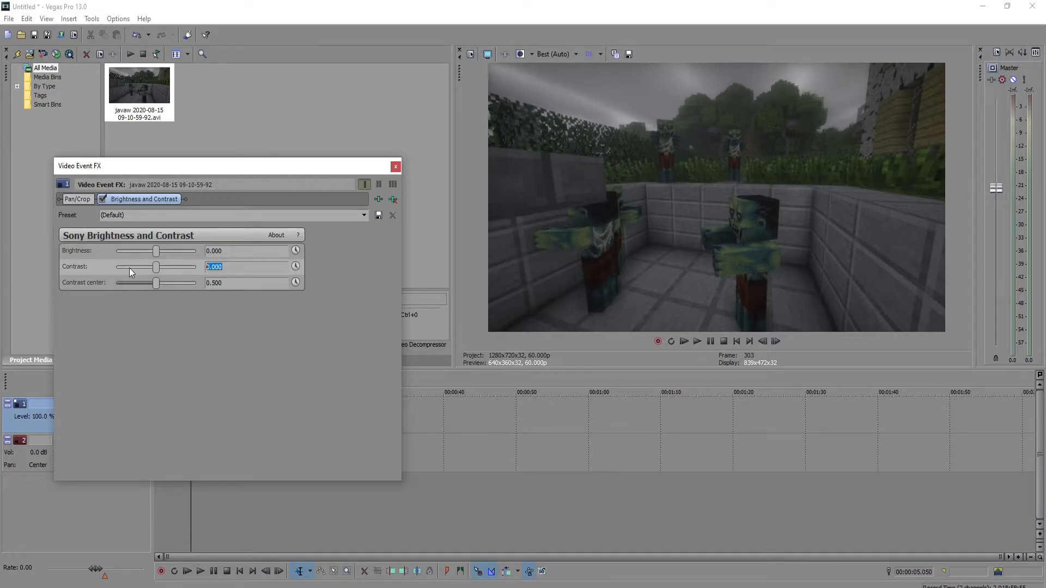
text(-0.12)
key(Return)
click(396, 166)
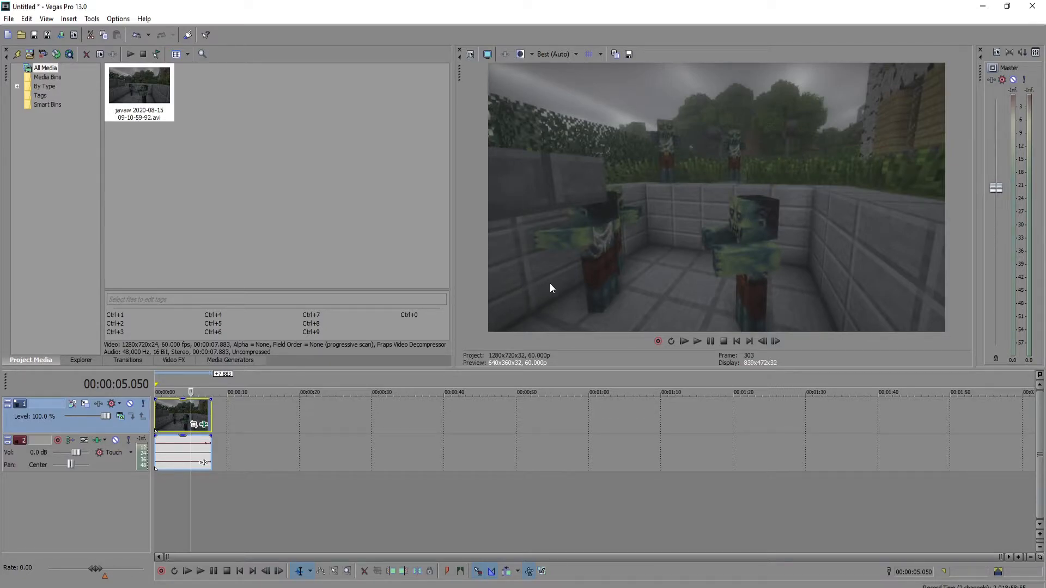
- Remove the Brightness and Contrast effect from the video clip
click(204, 424)
click(393, 199)
click(396, 166)
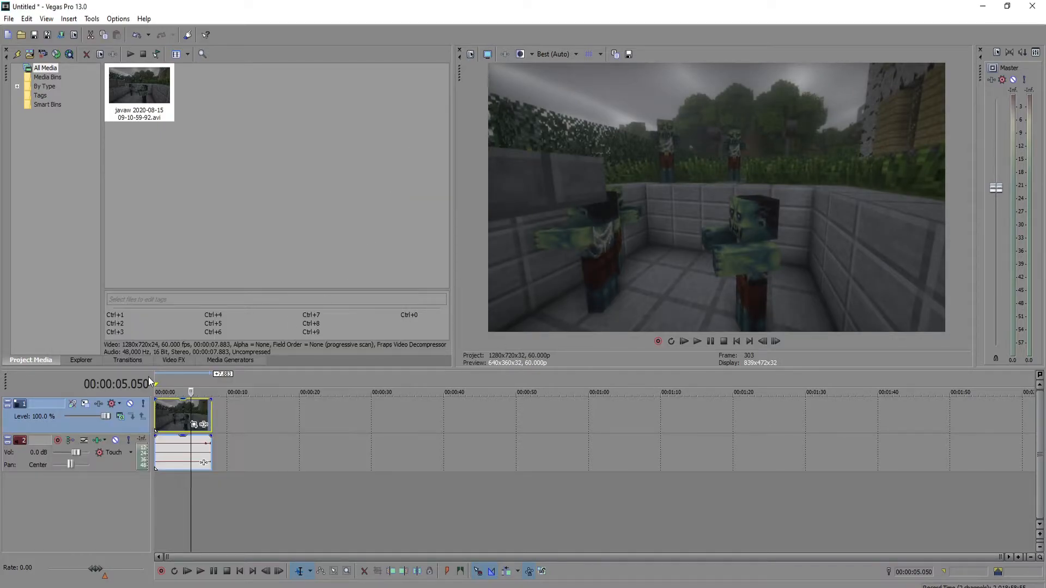
- Add the Sony Levels effect to video track 1 and apply the Computer RGB to Studio RGB preset
click(98, 404)
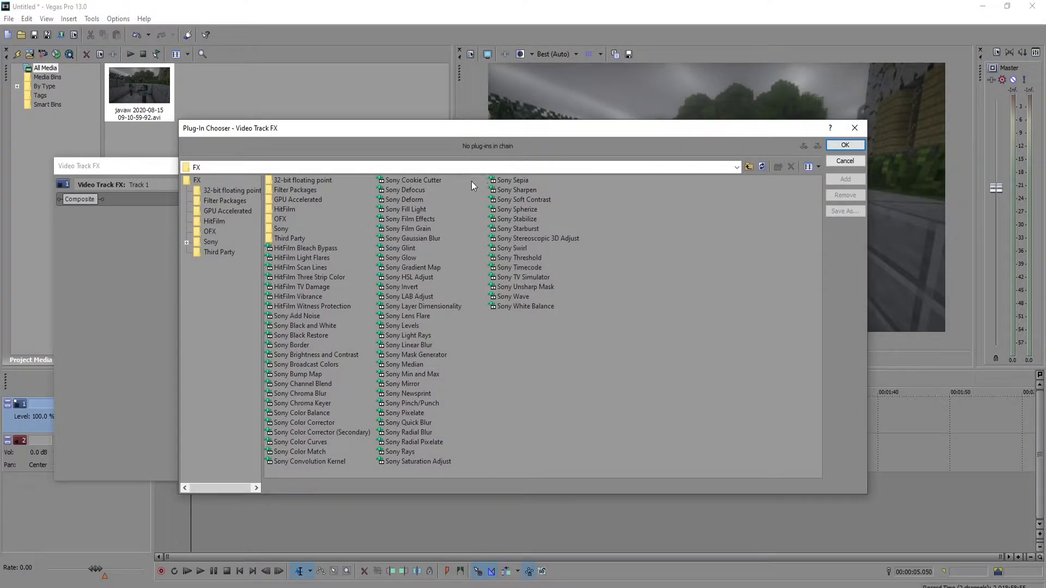
click(404, 325)
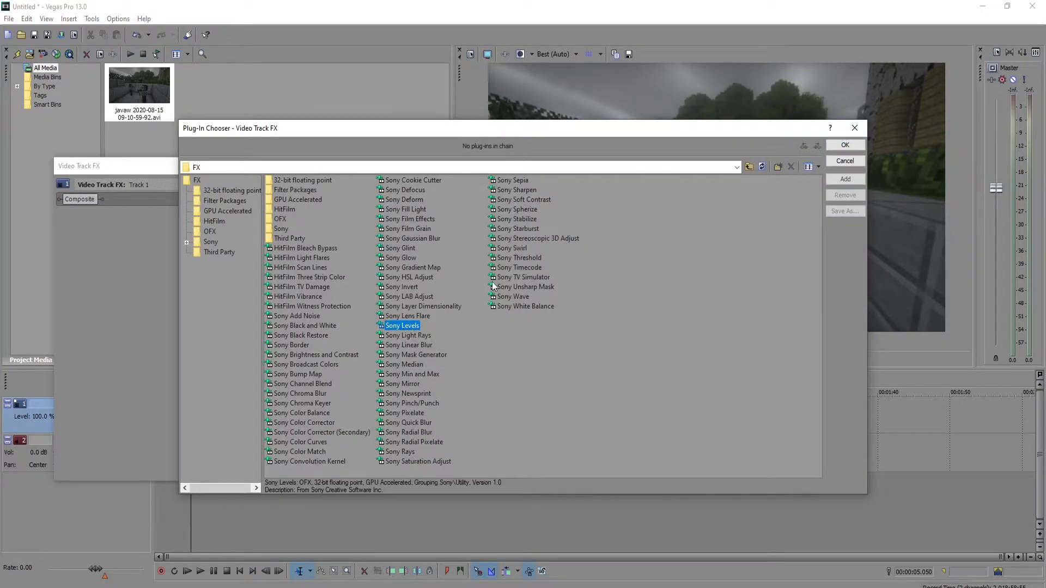
click(832, 178)
click(846, 146)
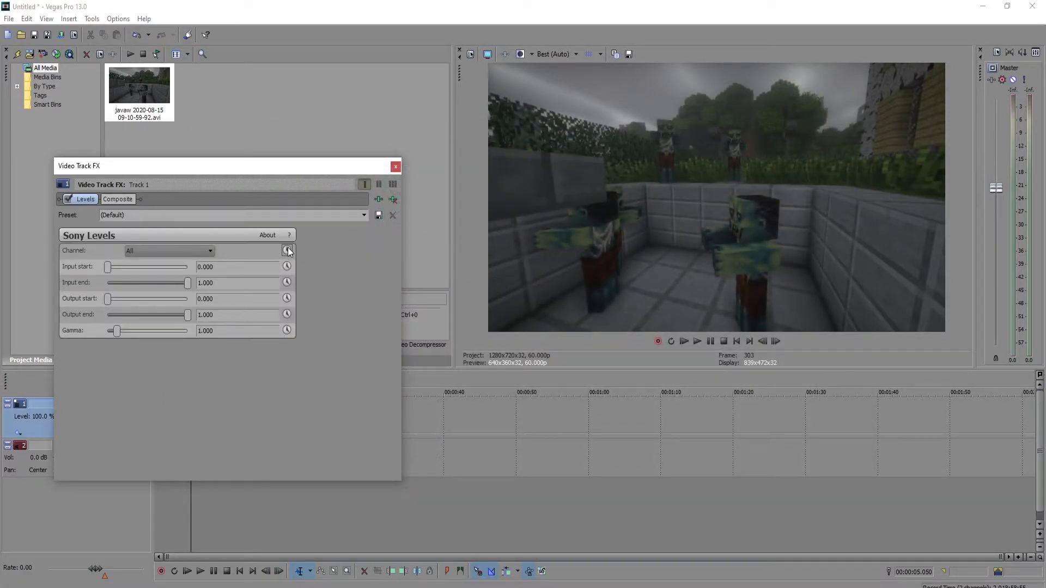
click(361, 214)
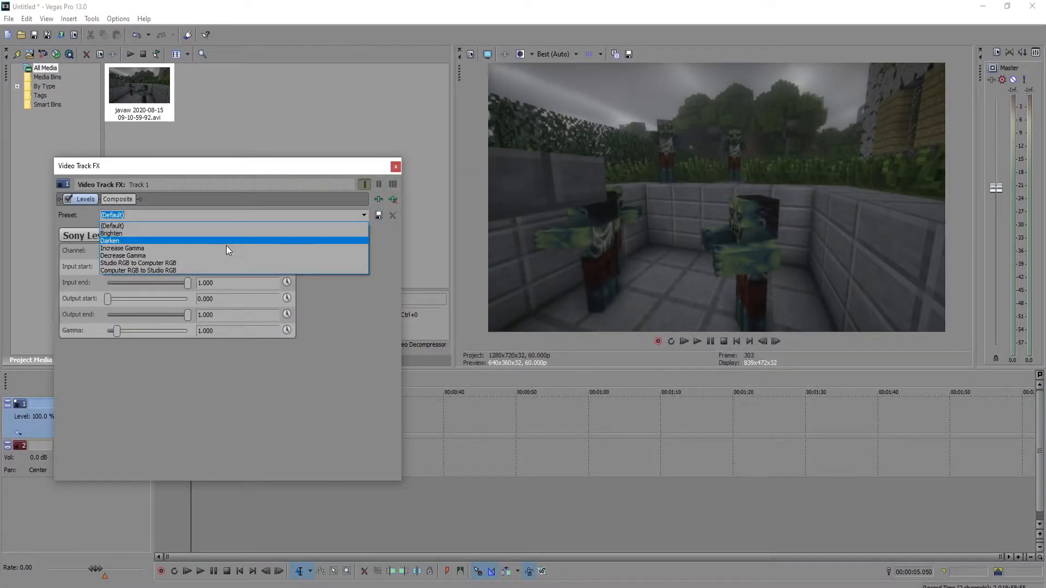
click(185, 270)
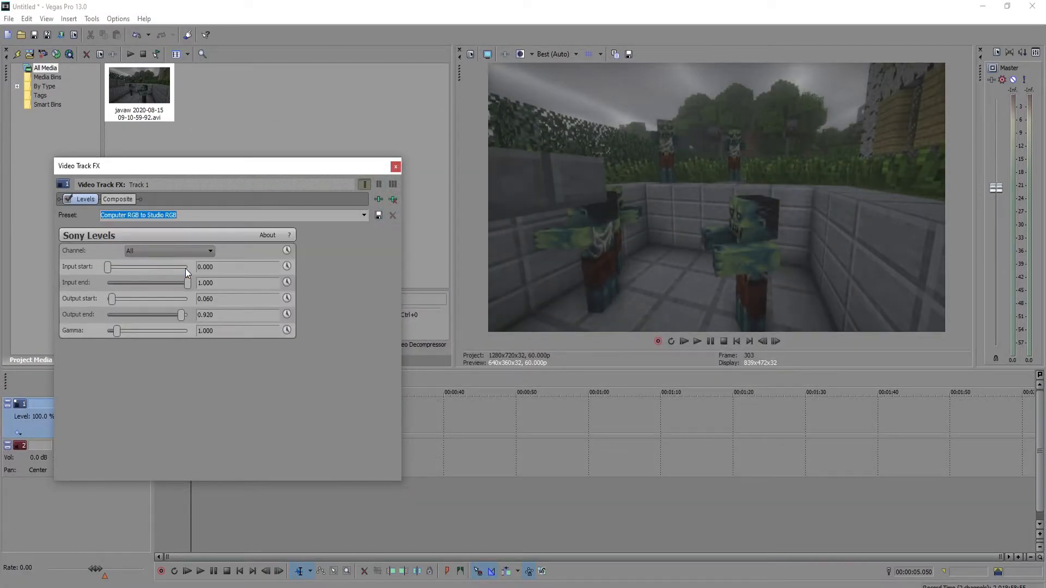
click(396, 167)
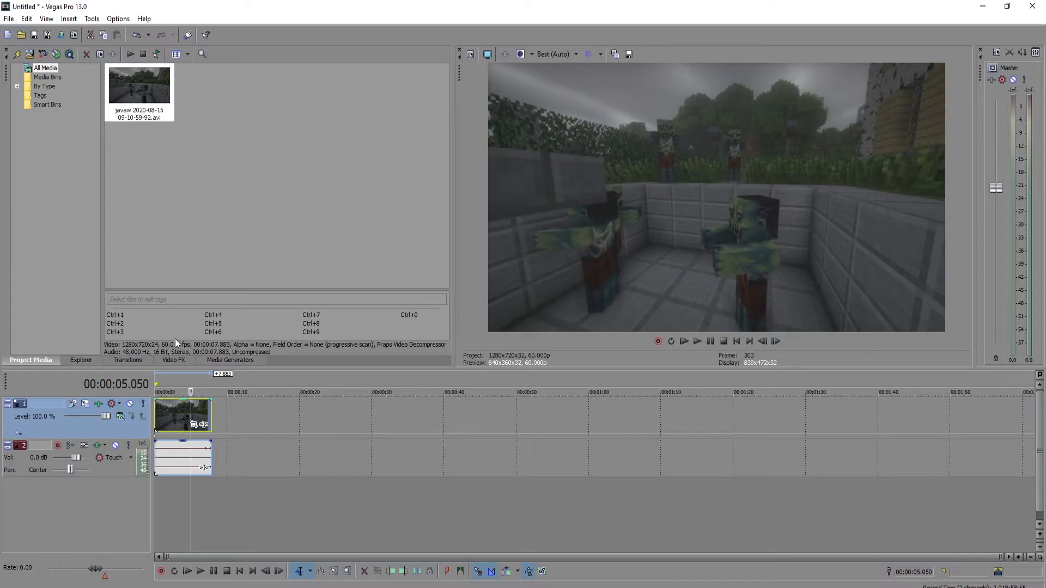
- Disable the Levels effect on video track 1 without removing it
click(99, 403)
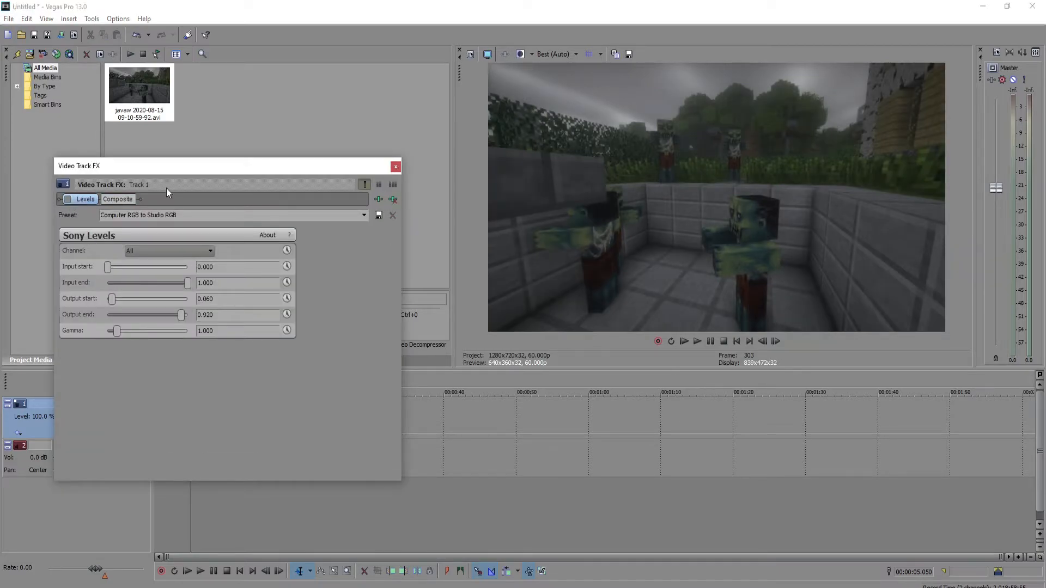
click(395, 166)
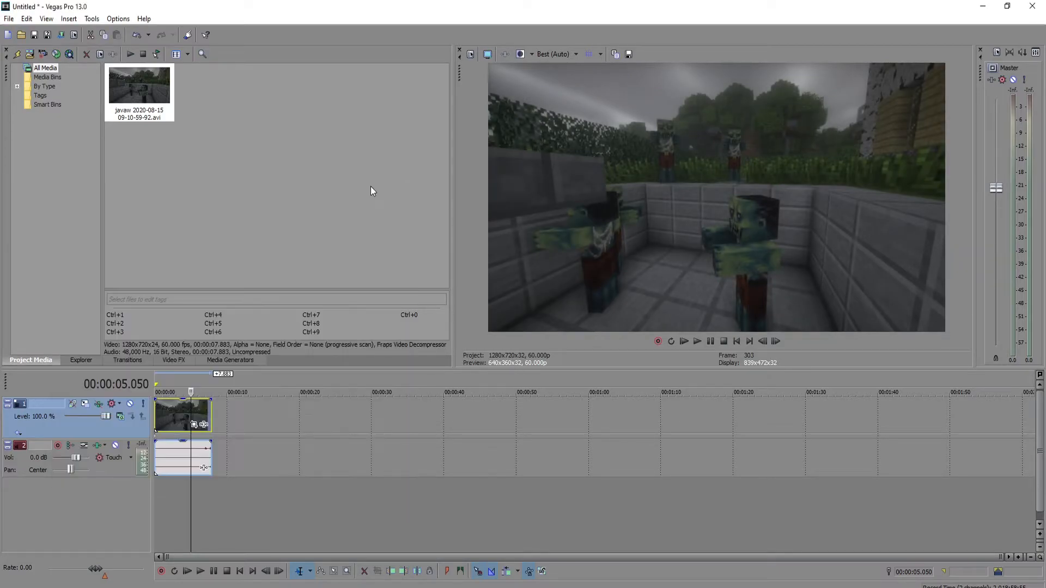
- Set the project's pixel format to 32-bit floating point (full range) and its view transform to Off
click(9, 19)
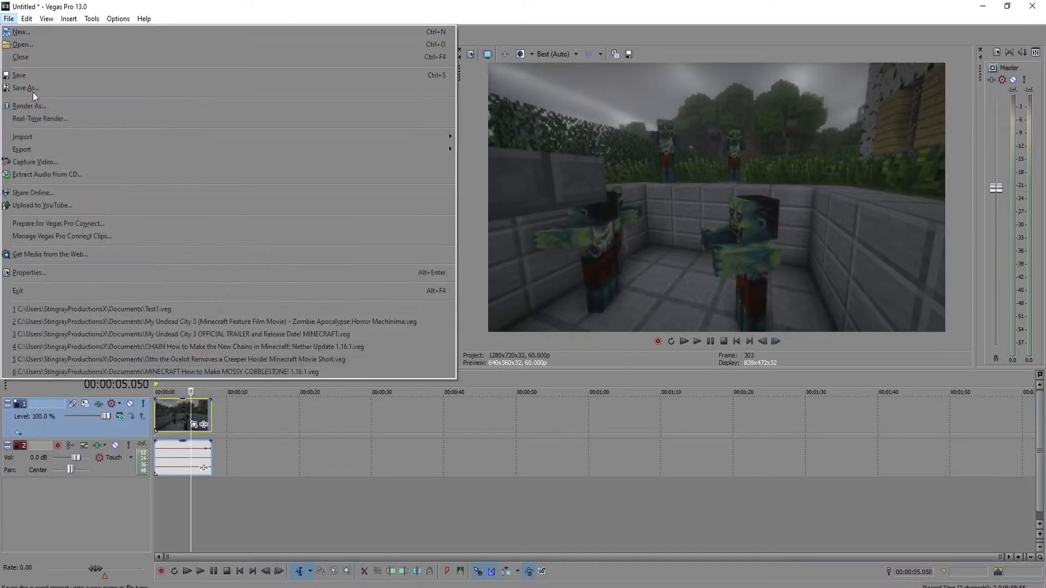
click(29, 271)
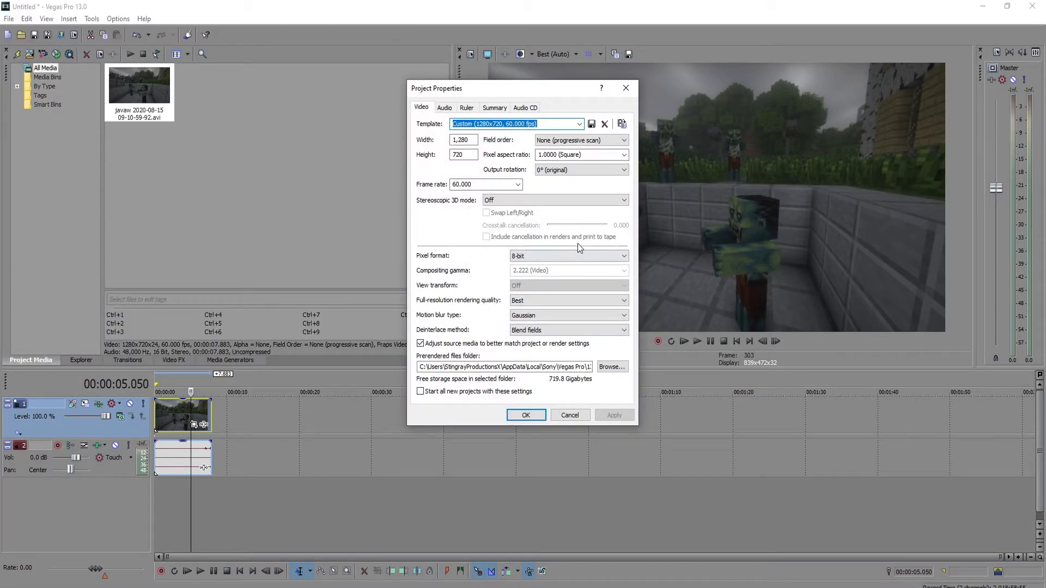
click(548, 253)
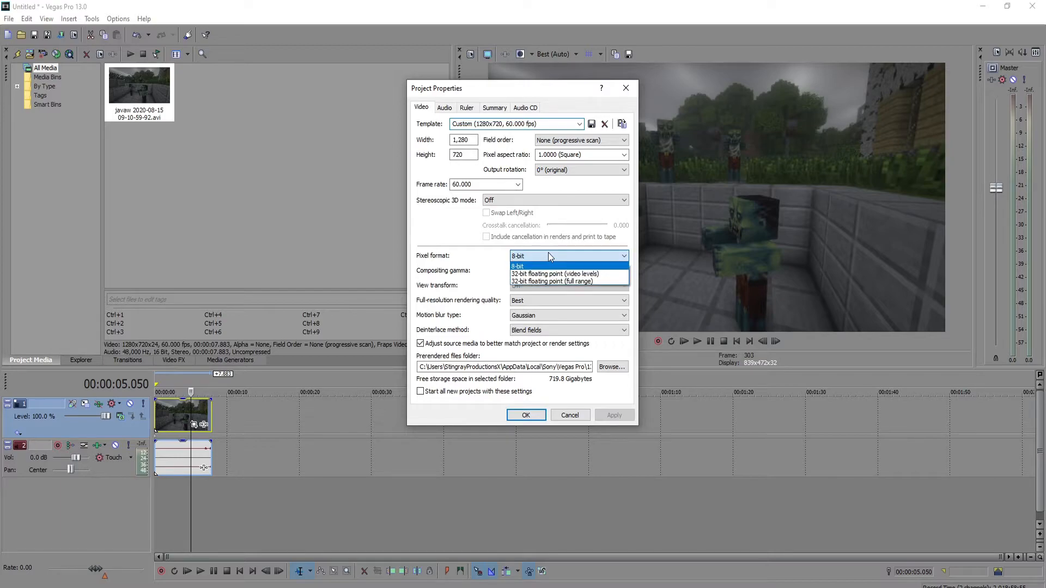
click(559, 282)
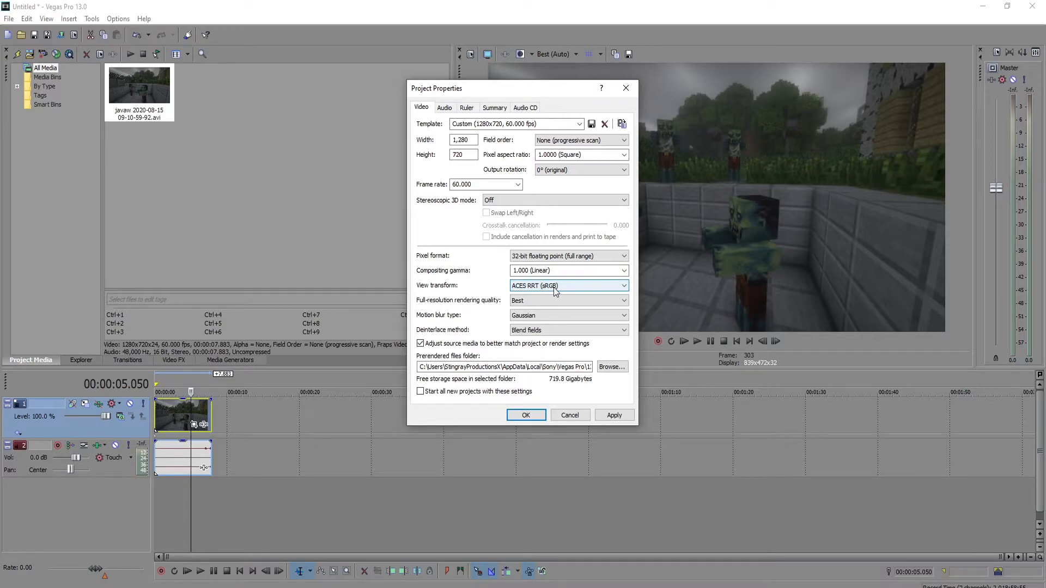
click(547, 288)
click(553, 297)
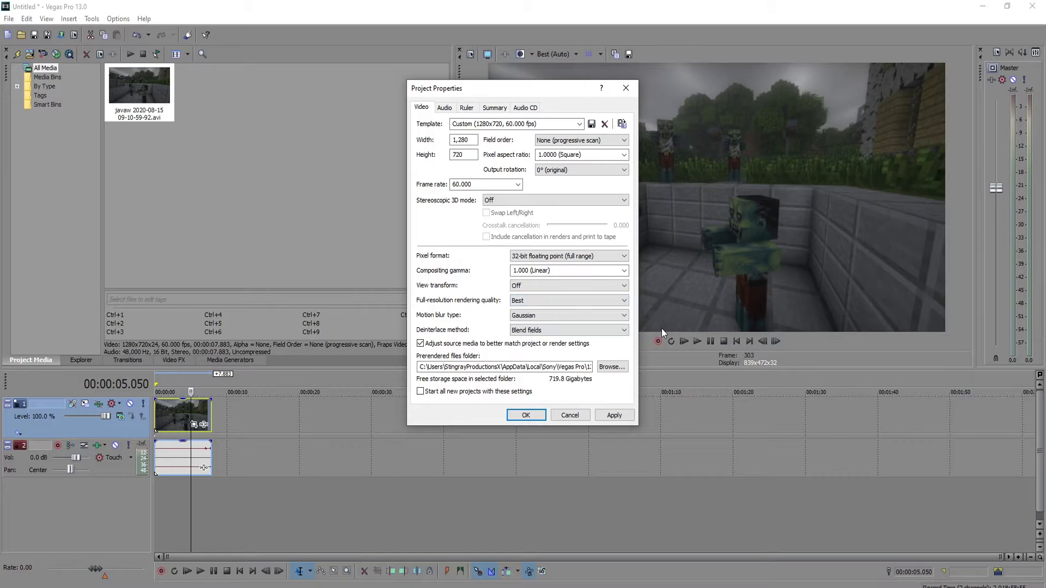
click(614, 415)
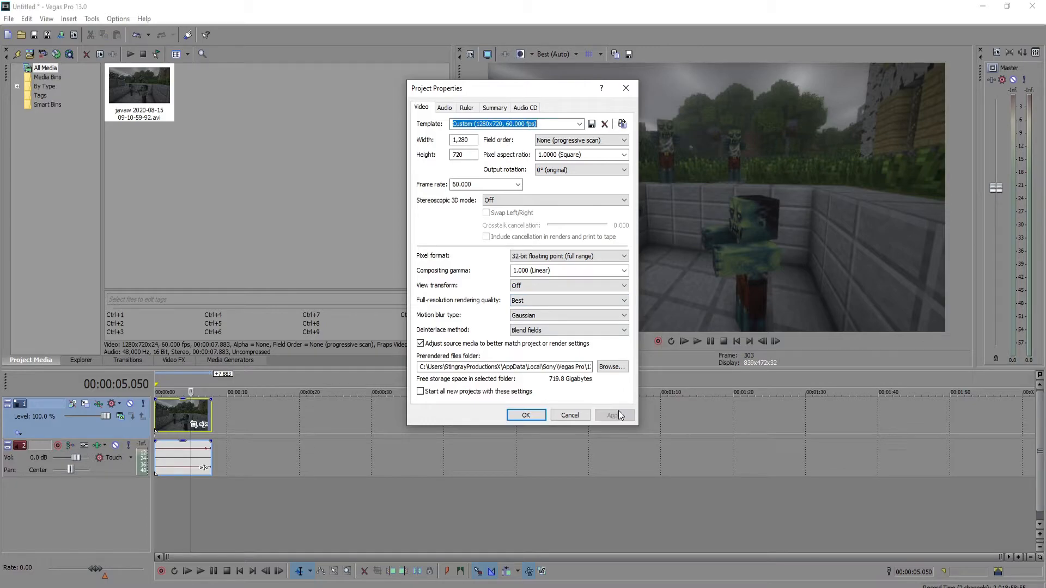
click(526, 415)
- Enable the Levels effect on video track 1 and check its Computer RGB to Studio RGB preset
scroll(244, 387, up, 2)
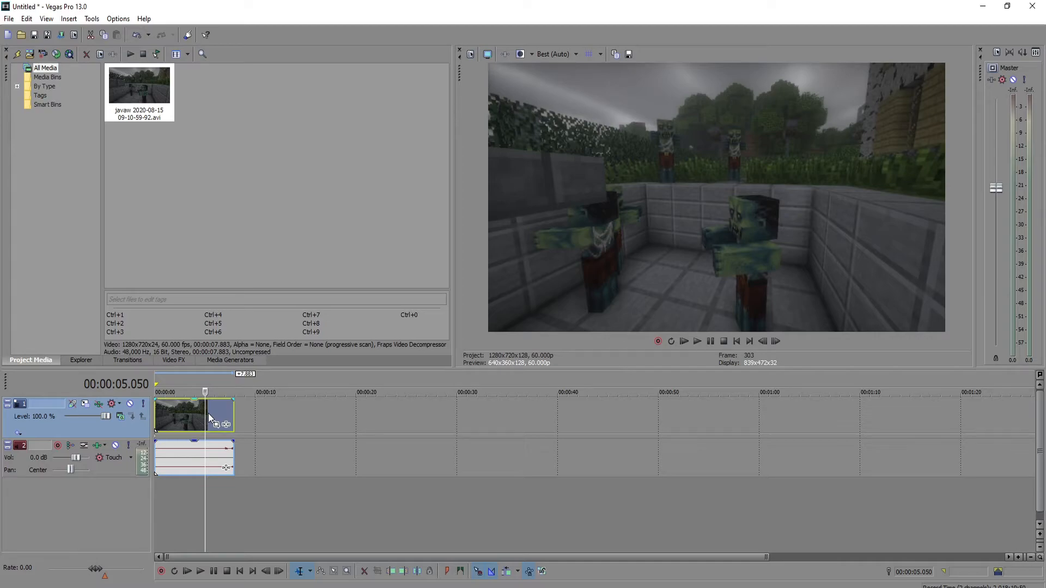
click(98, 406)
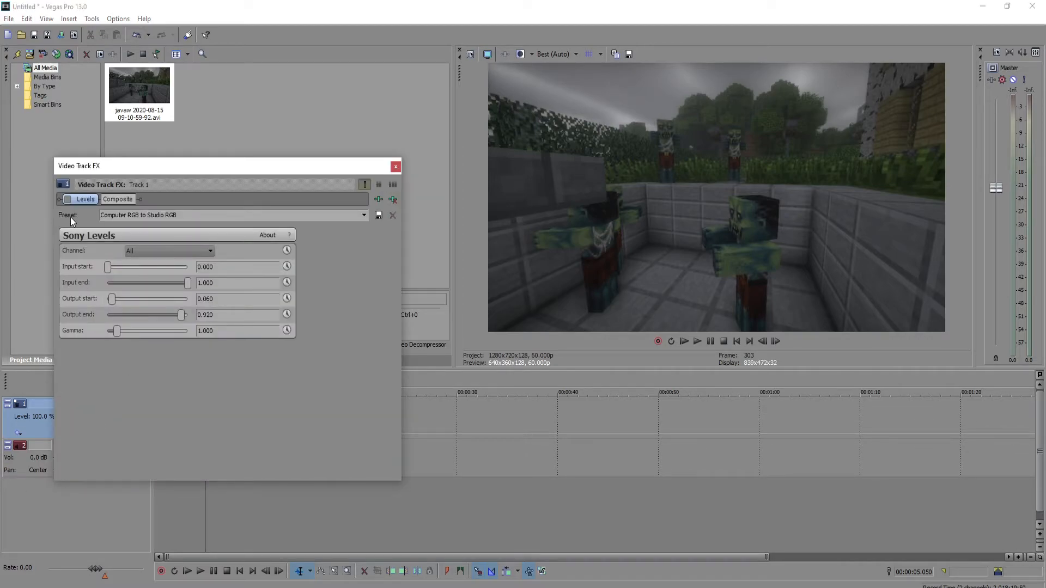
click(69, 199)
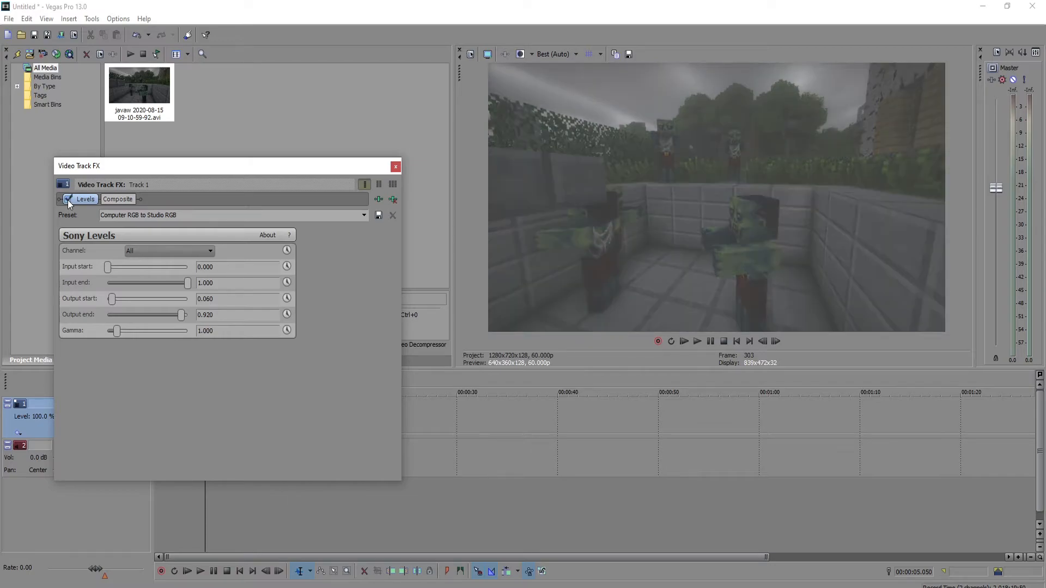
click(361, 217)
click(298, 408)
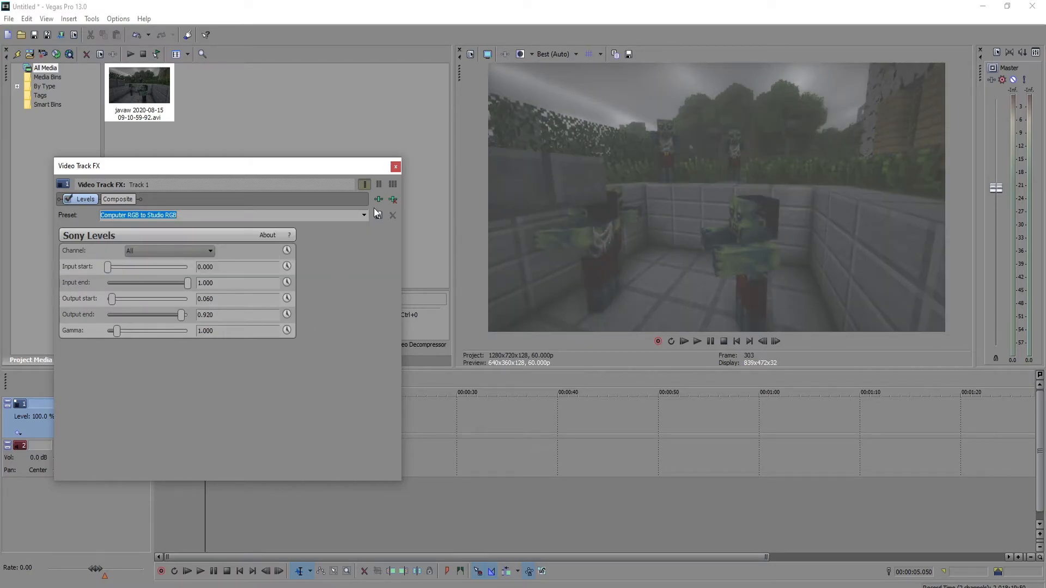
click(396, 166)
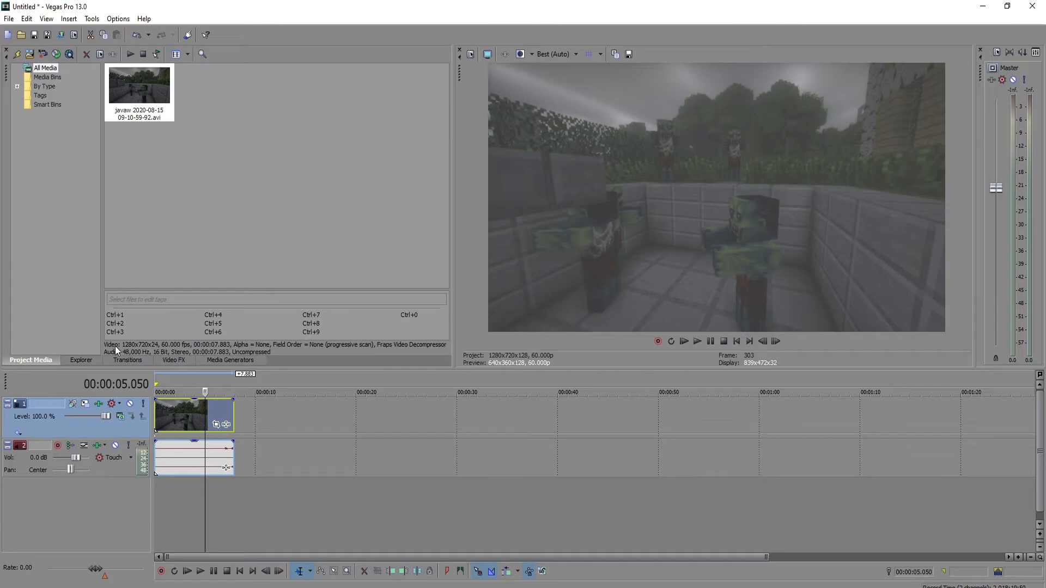
click(98, 403)
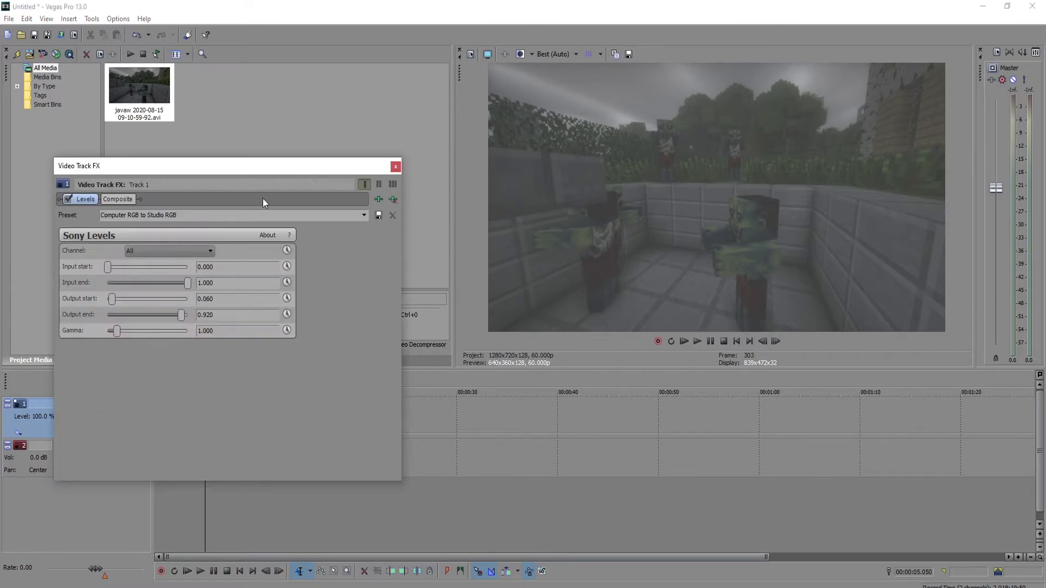
click(395, 167)
- Set the project's pixel format back to 8-bit and apply the project properties
click(9, 19)
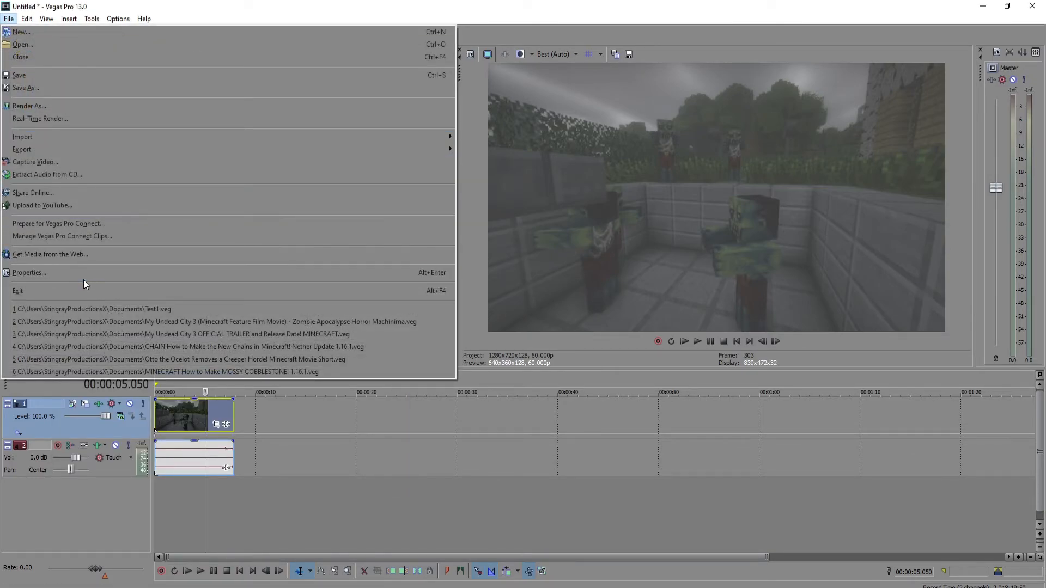
click(34, 273)
click(589, 257)
click(588, 265)
click(614, 415)
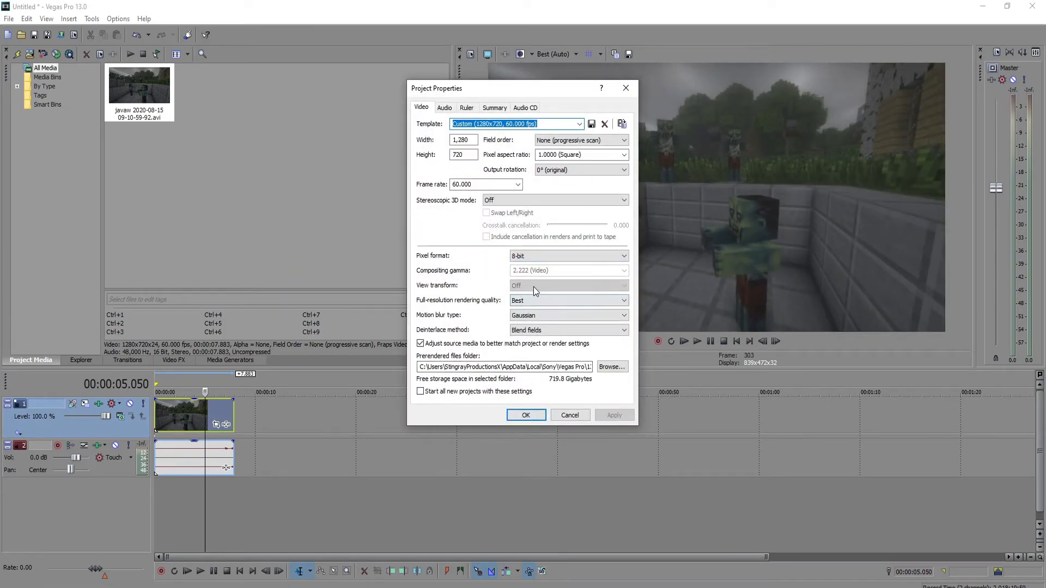
click(526, 416)
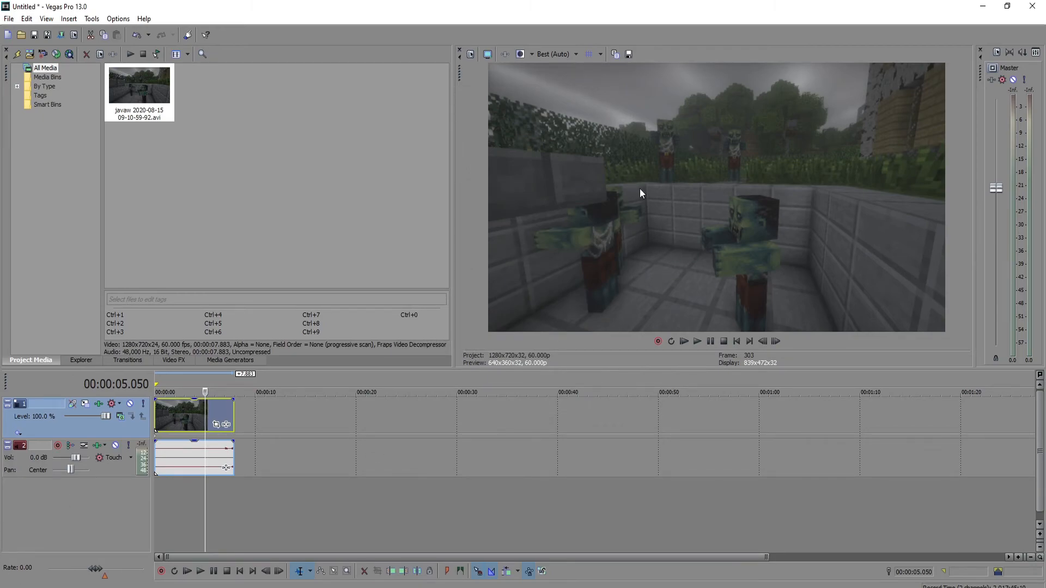
- Toggle the Levels effect on video track 1 to compare the preview with and without it
click(85, 403)
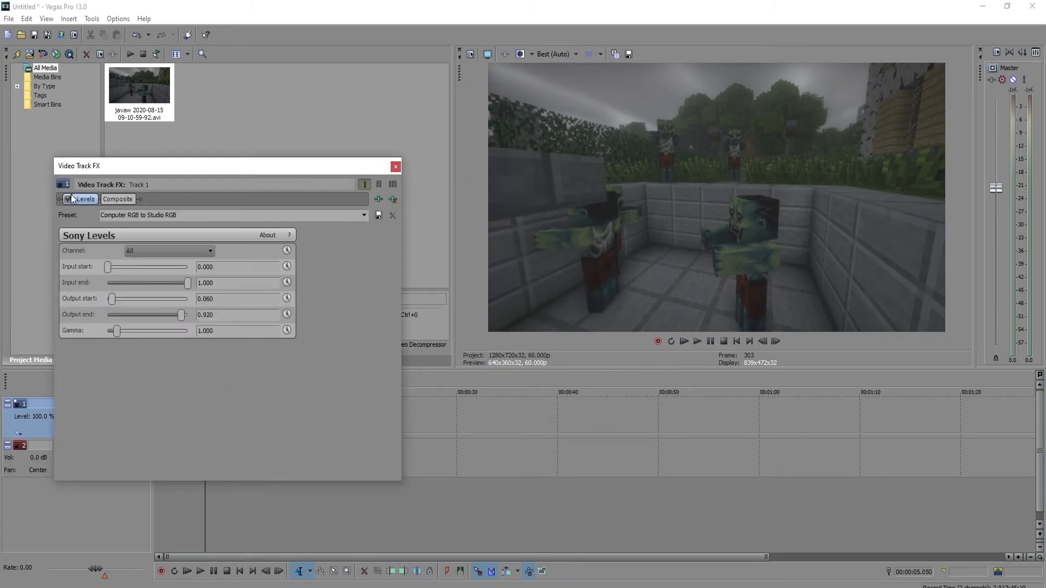
click(69, 199)
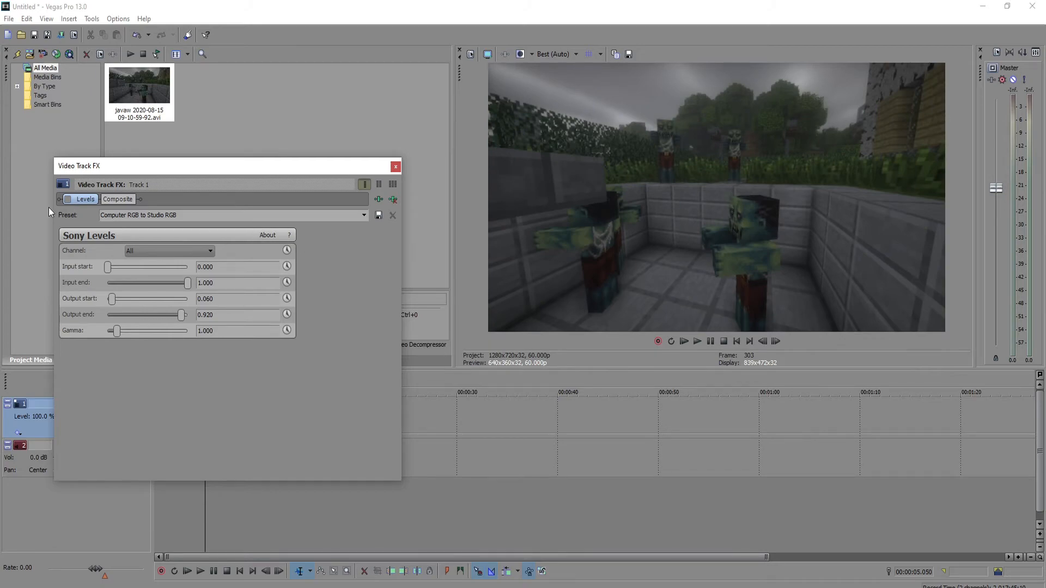
click(68, 200)
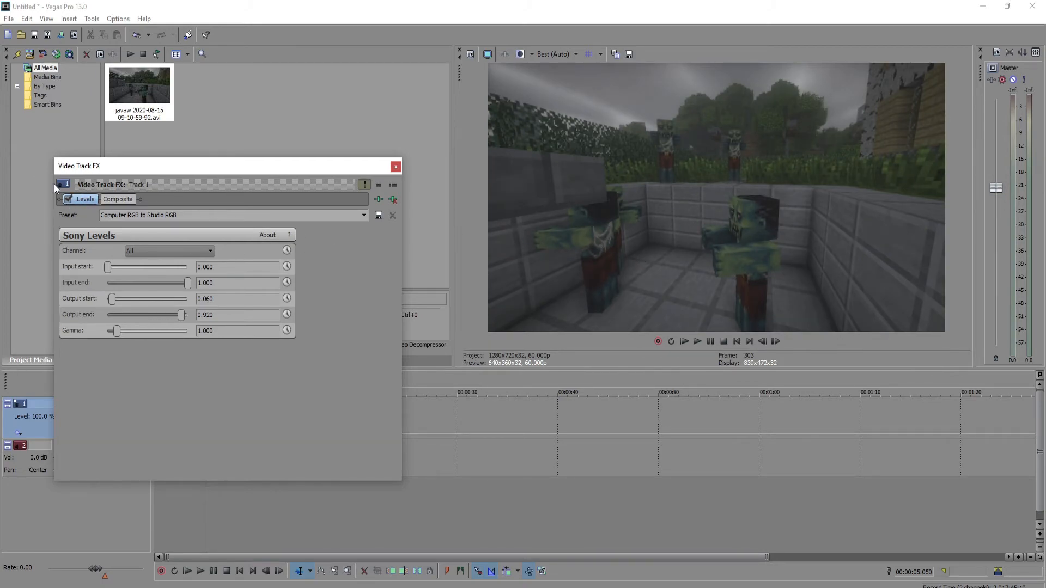
click(396, 166)
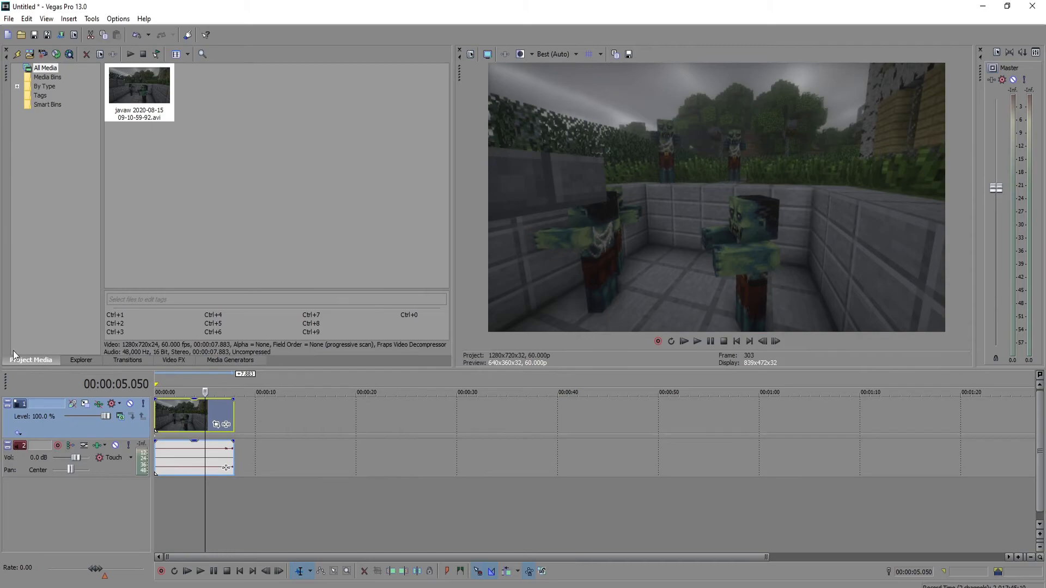
- Insert an empty video track above the clip's track
scroll(554, 384, down, 2)
right_click(227, 511)
click(240, 540)
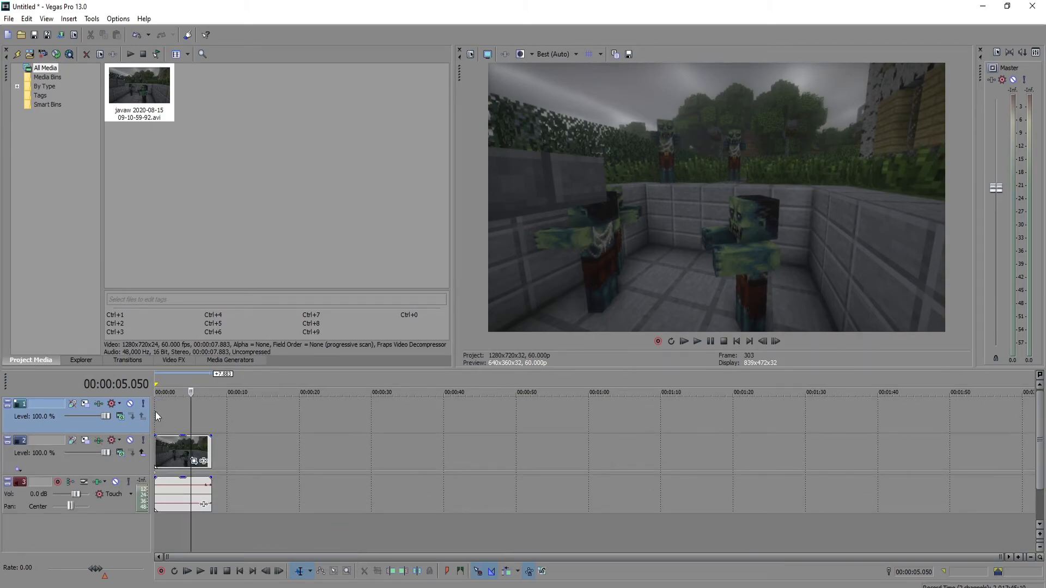
- Enable the Levels effect with the Computer RGB to Studio RGB preset on video track 2, which holds the clip
click(93, 443)
click(67, 199)
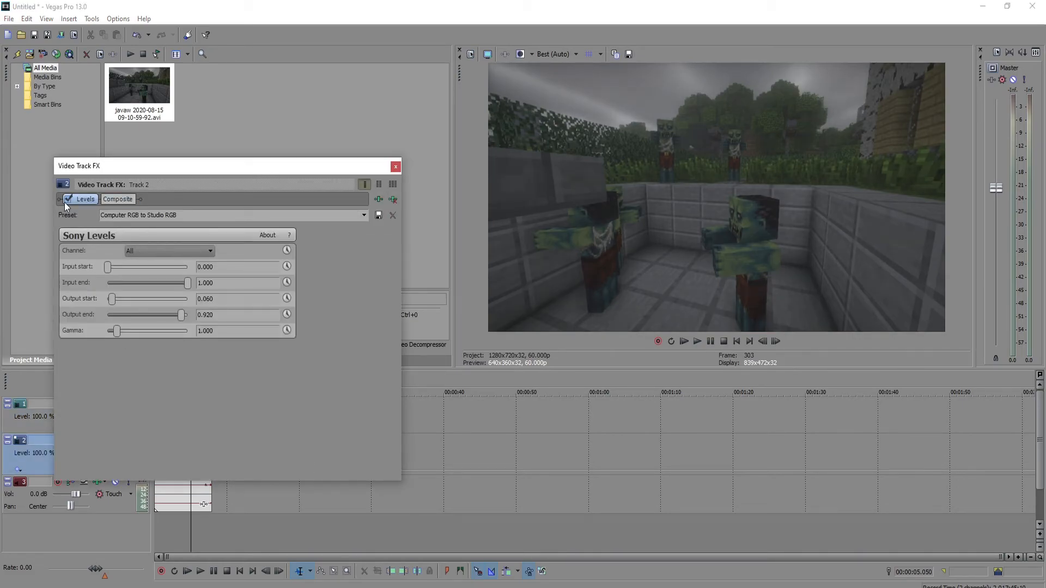
click(396, 166)
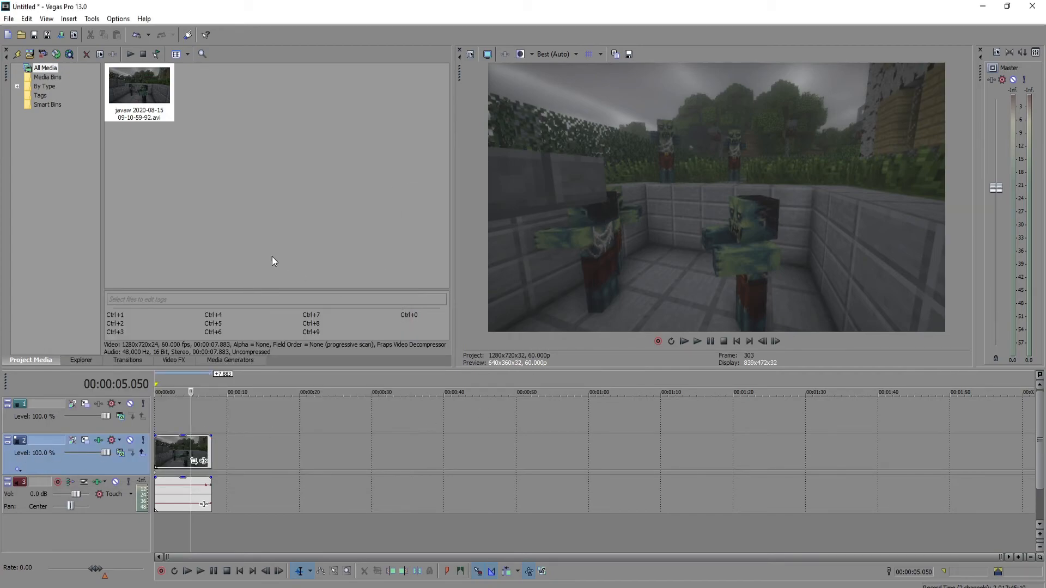